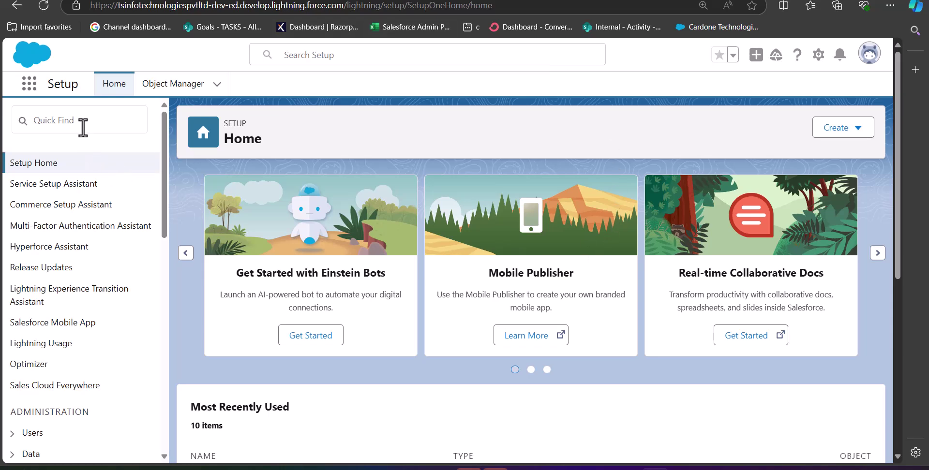
Find the Data Loader setup page by searching Quick Find for 'data loader'
click(82, 127)
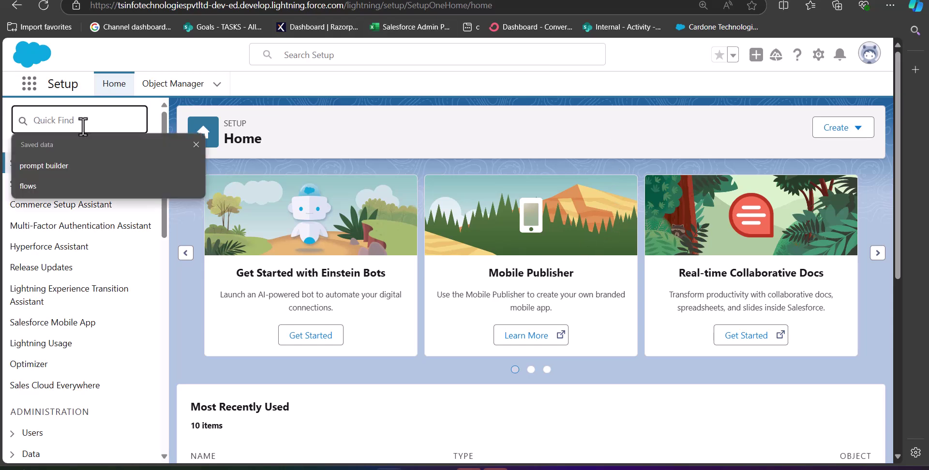
text(data)
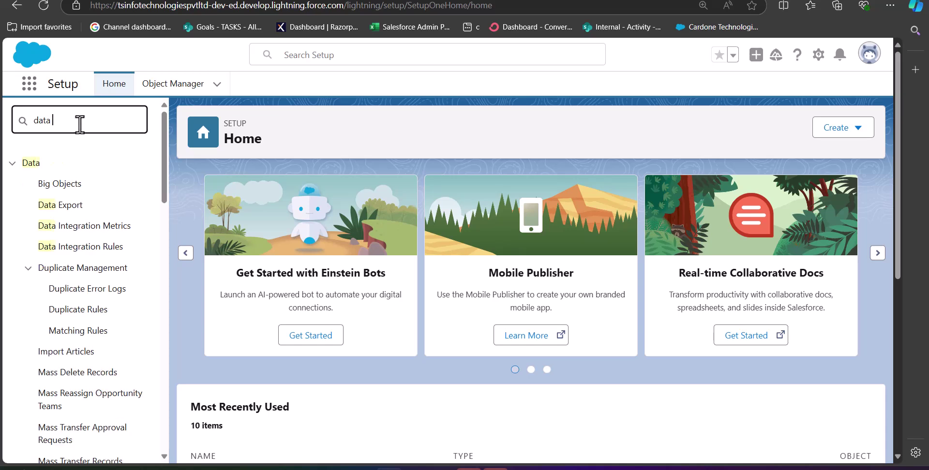
text( loader)
click(62, 186)
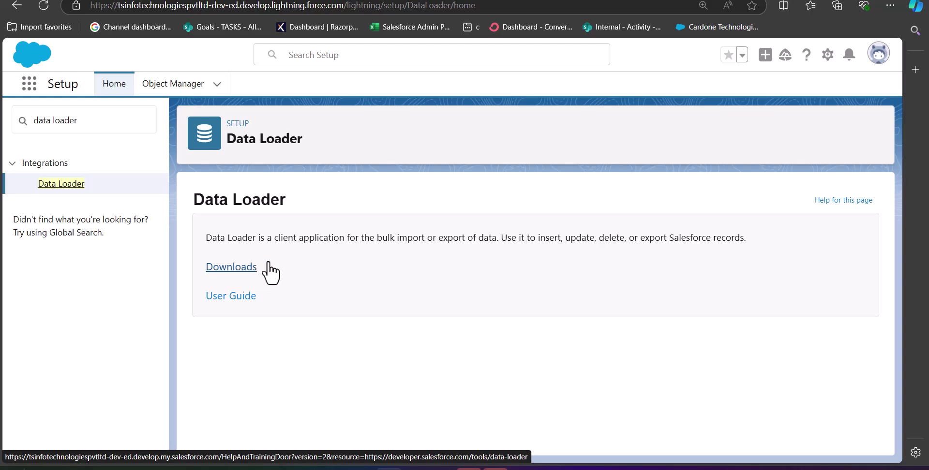
Download dataloader_v62.0.1.zip from the Data Loader downloads page
click(247, 268)
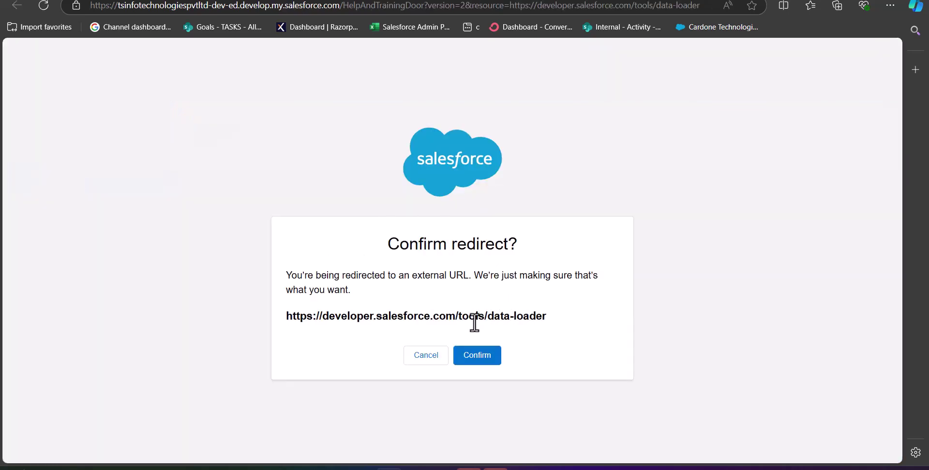
click(482, 355)
mouse_move(517, 105)
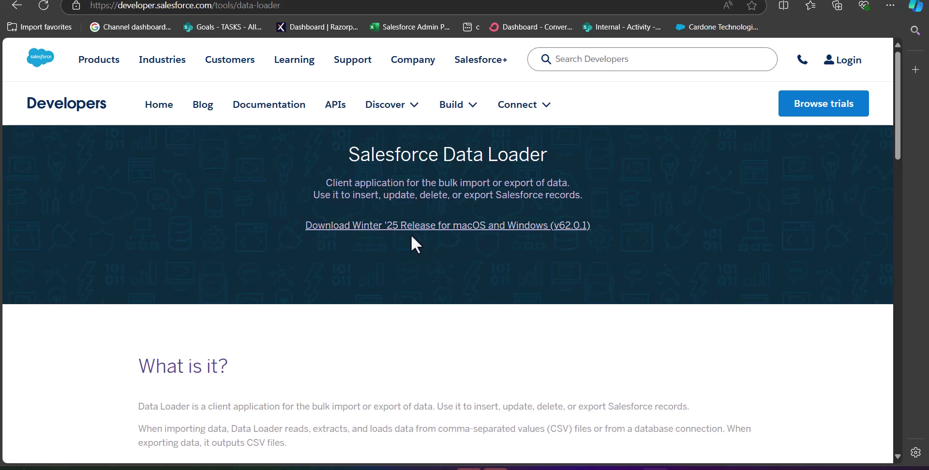
click(451, 227)
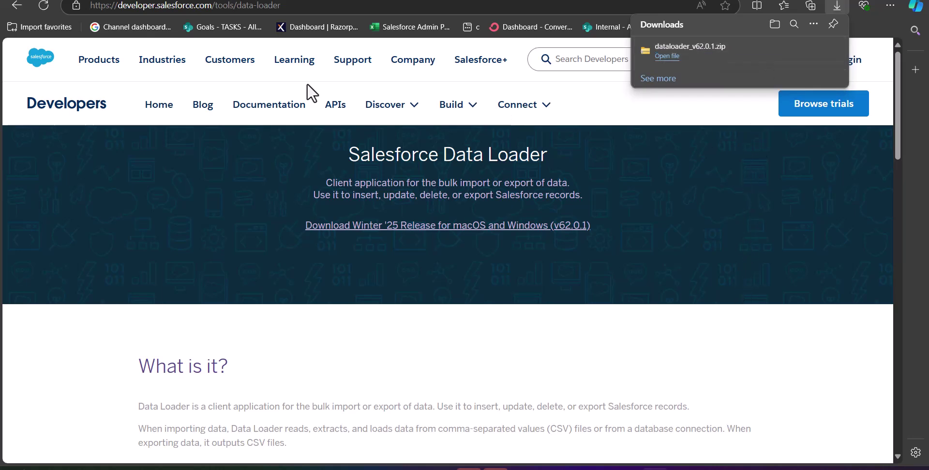
click(16, 6)
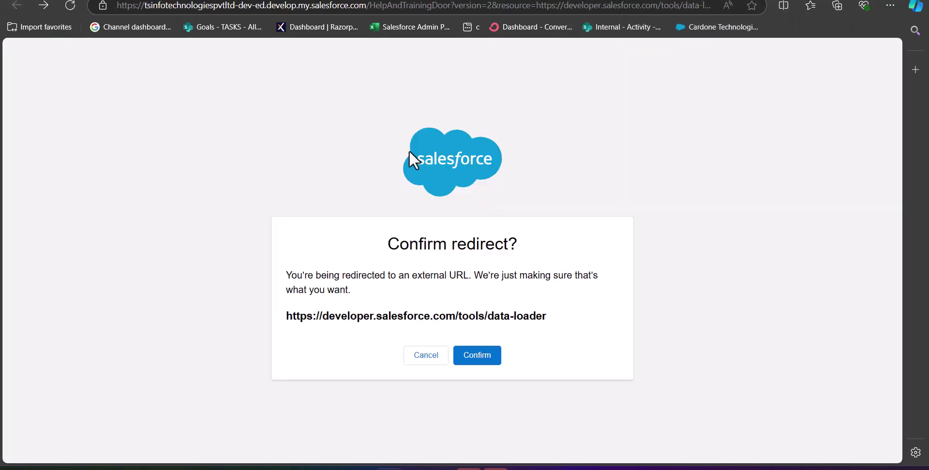
Open the Data Loader Guide's 'Download and Install Data Loader' page and view its JRE 17 requirements
click(17, 7)
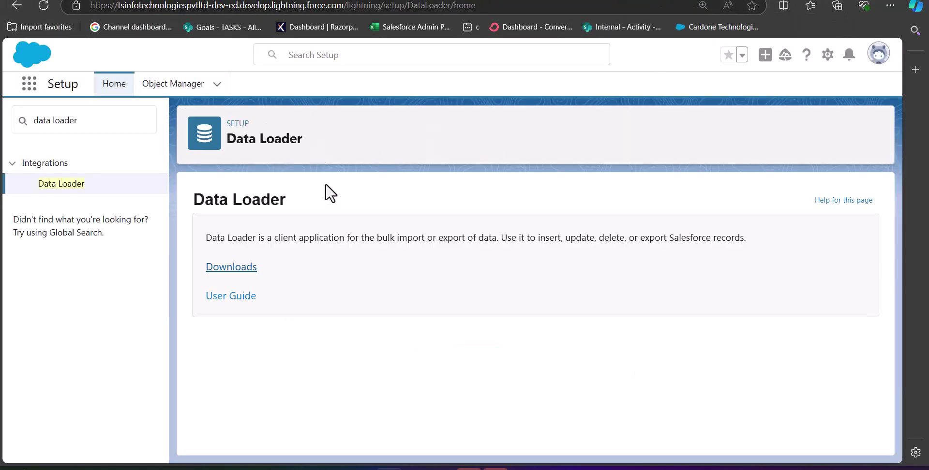
click(231, 299)
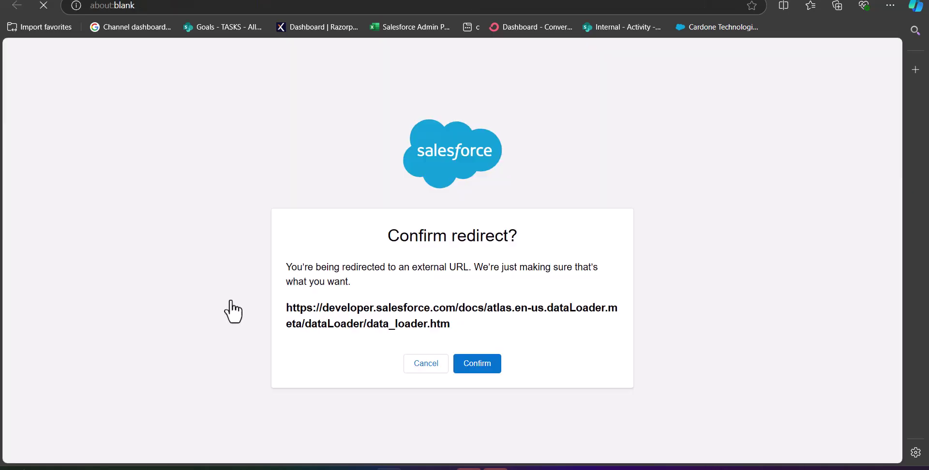
click(475, 364)
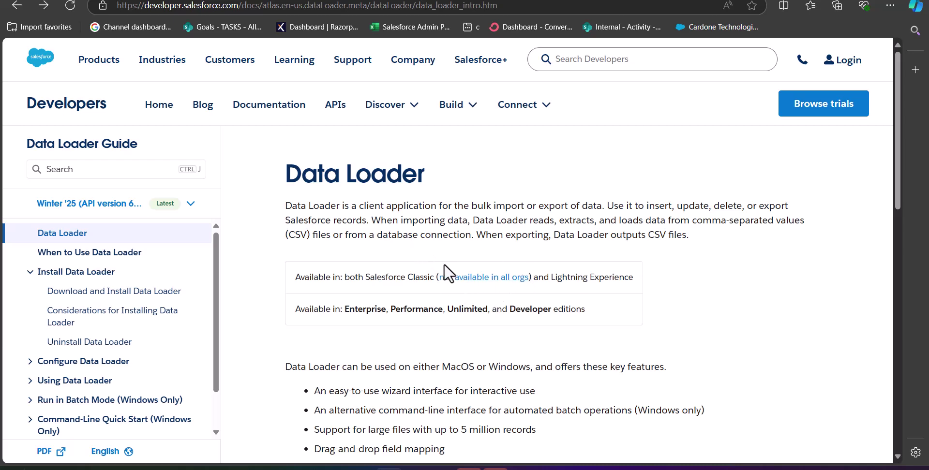
scroll(443, 263, down, 7)
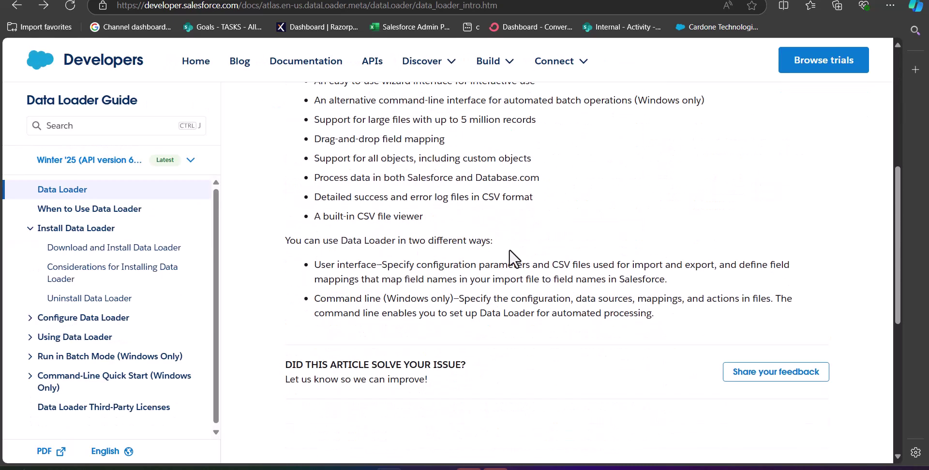
scroll(487, 250, up, 1)
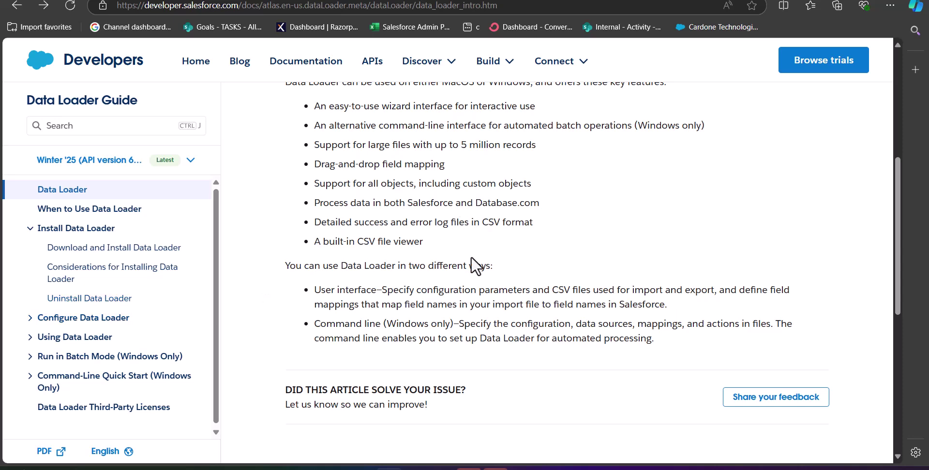
click(125, 247)
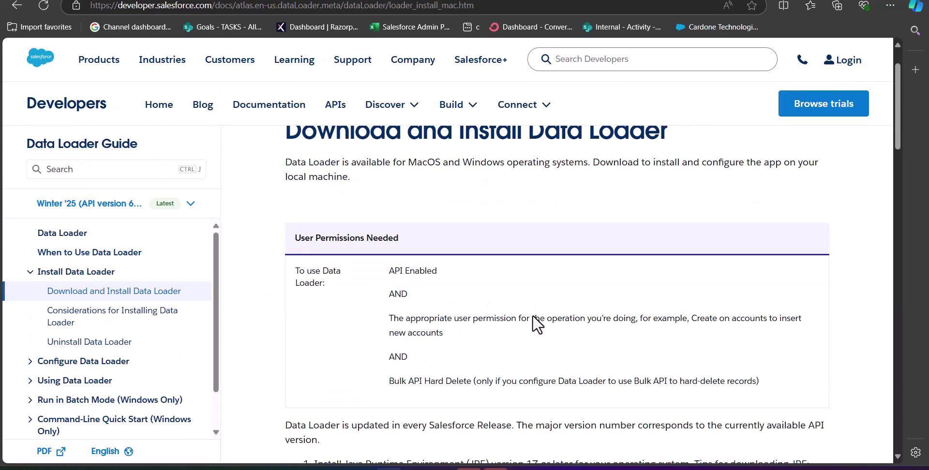
scroll(532, 317, down, 4)
scroll(528, 292, down, 1)
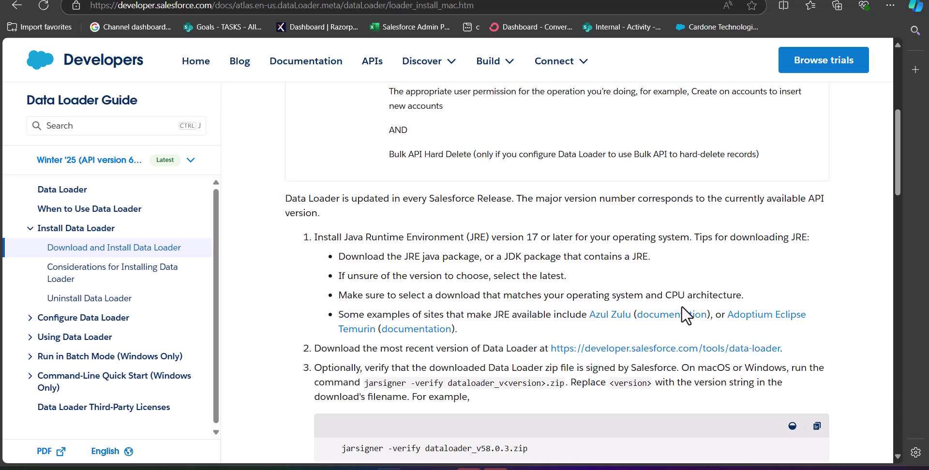
Download the Java 21 Windows x86 64-bit Zulu JRE as zulu21.36.17-ca-jre21.0.4-win_x64.msi
click(603, 319)
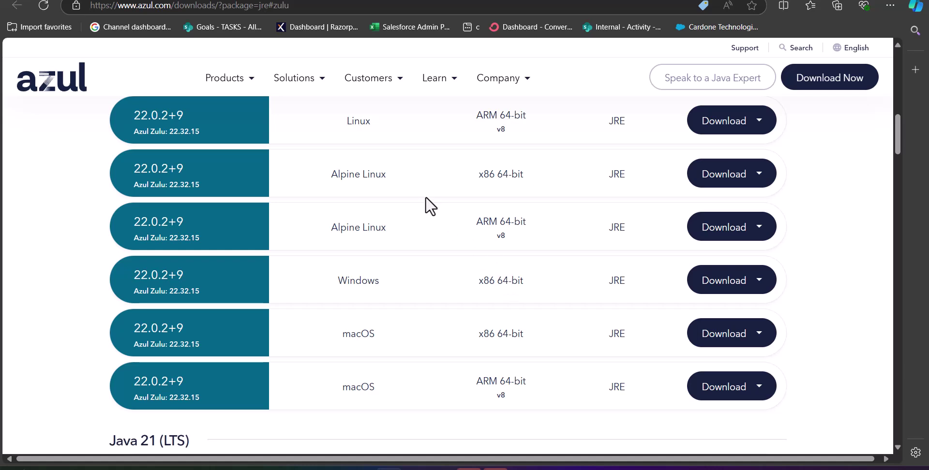
click(769, 287)
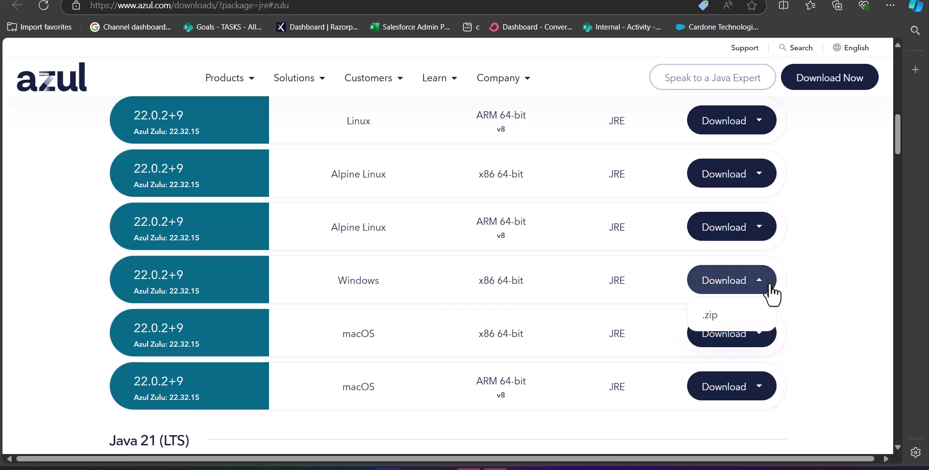
click(726, 280)
scroll(705, 276, down, 10)
click(724, 277)
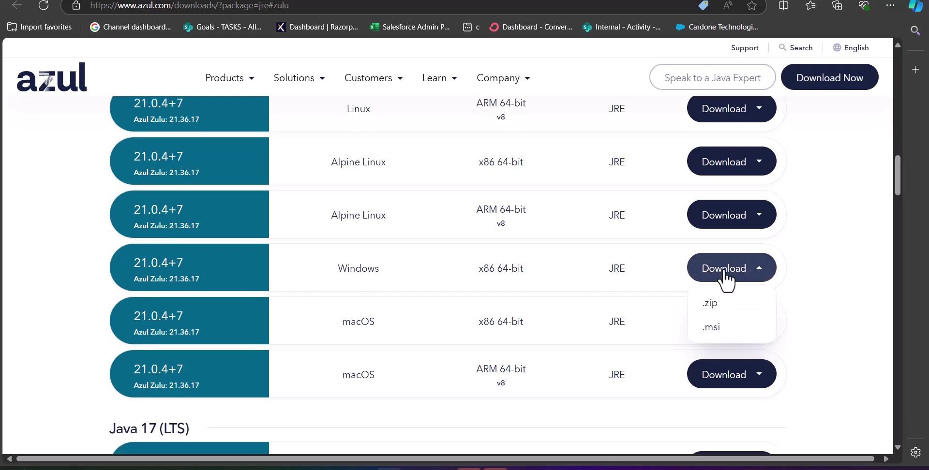
click(594, 280)
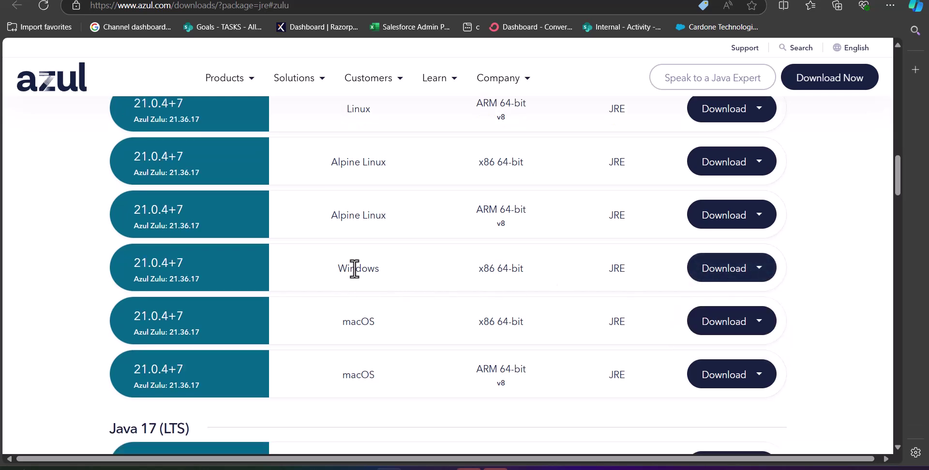
click(757, 273)
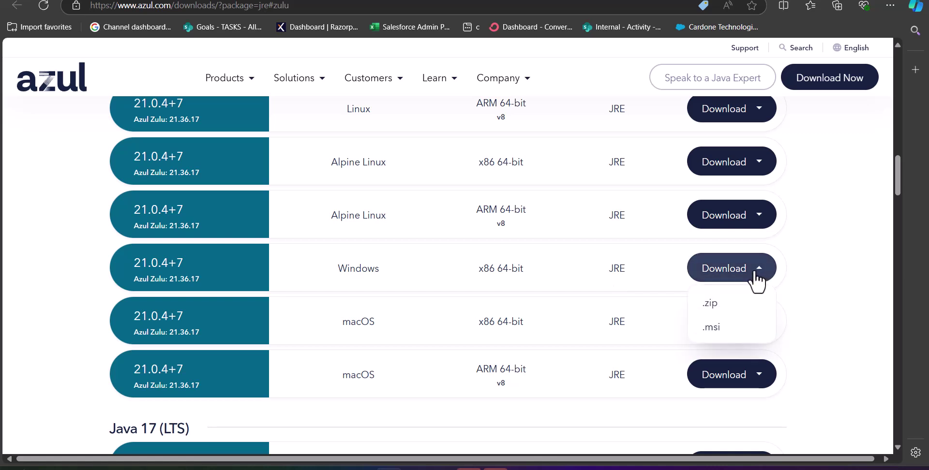
click(735, 326)
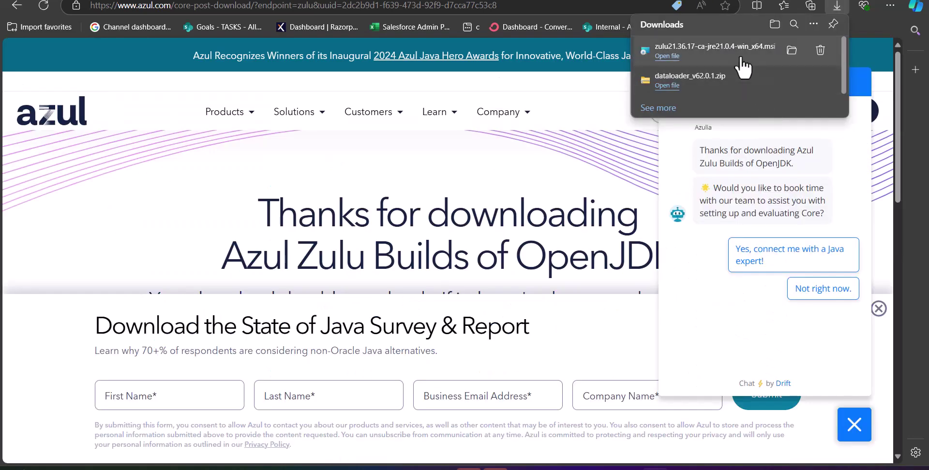
Run the Zulu JRE 21.36.17 installer with default features through to Finish
click(740, 58)
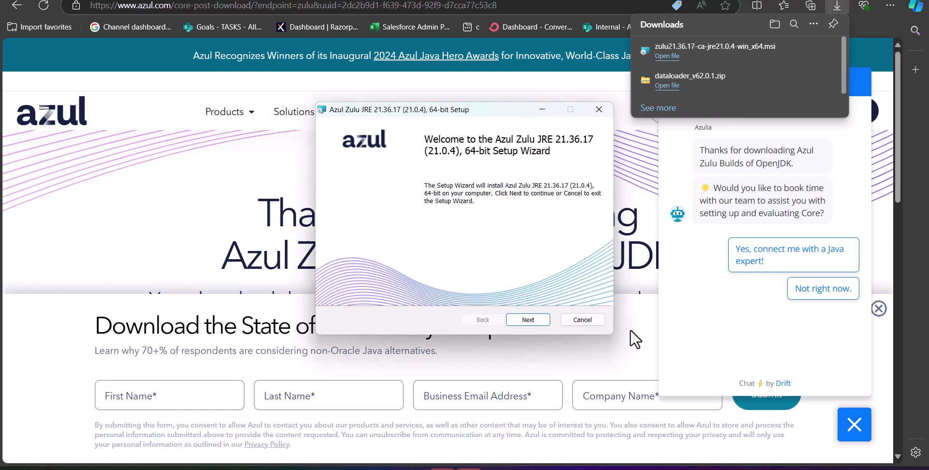
click(527, 319)
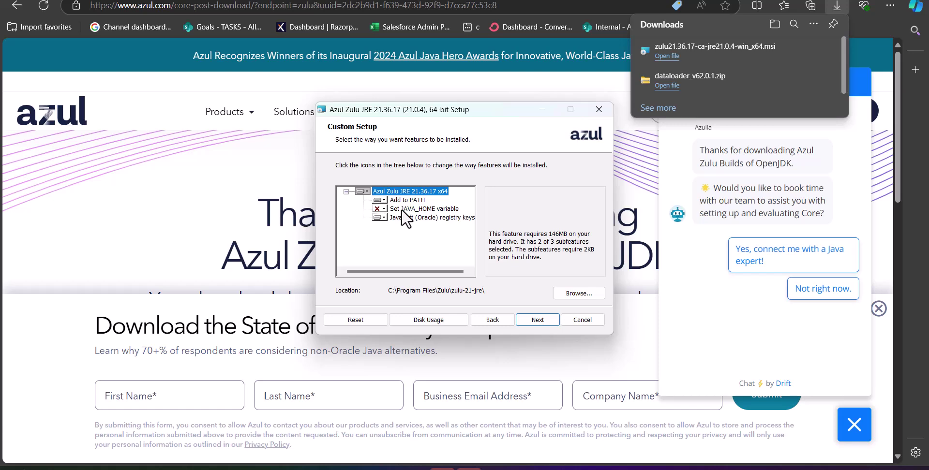
click(536, 320)
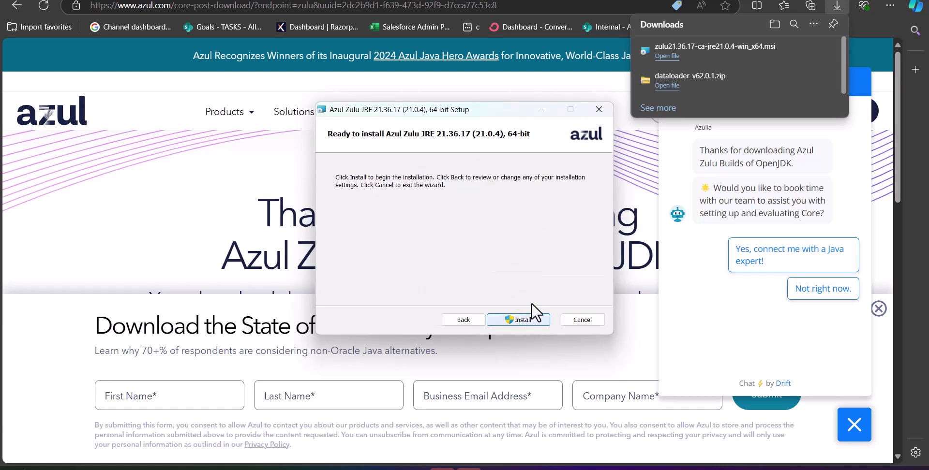
click(530, 320)
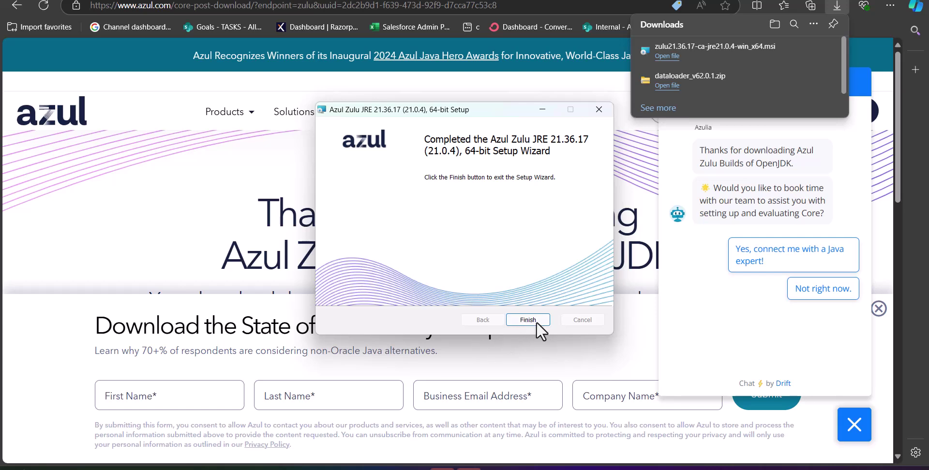
click(527, 320)
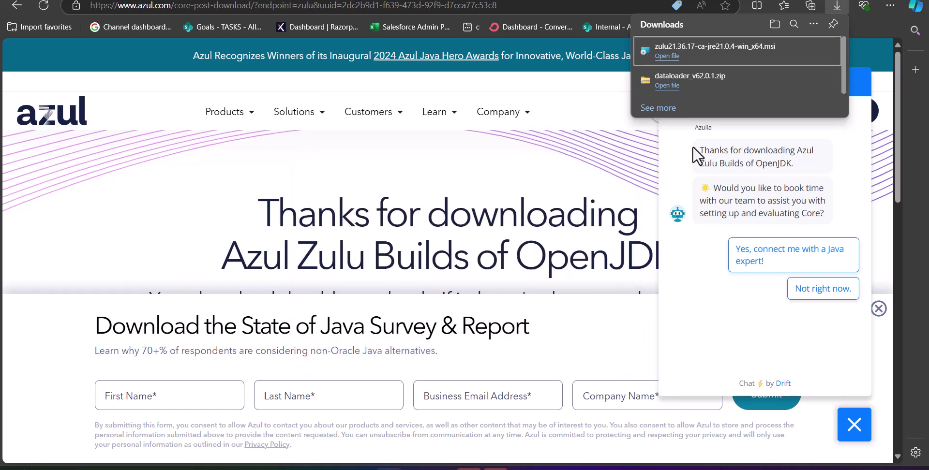
mouse_move(679, 97)
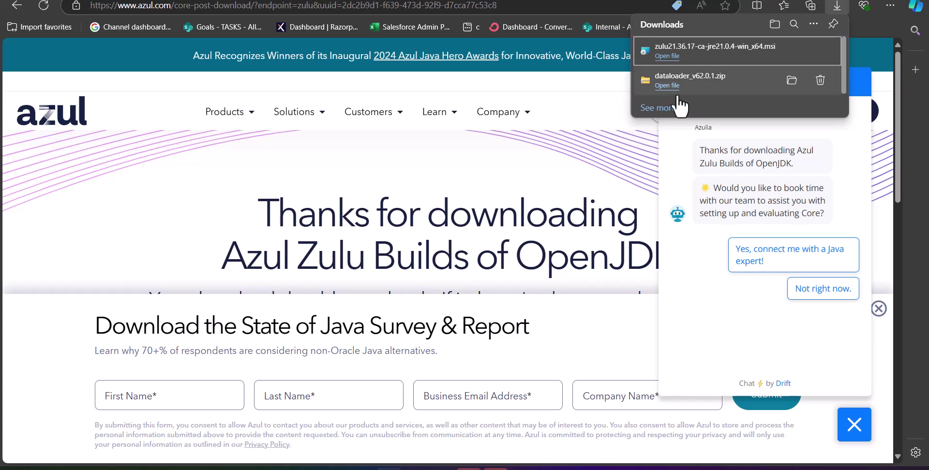
Open dataloader_v62.0.1.zip in the Downloads folder and run its install.bat
click(679, 103)
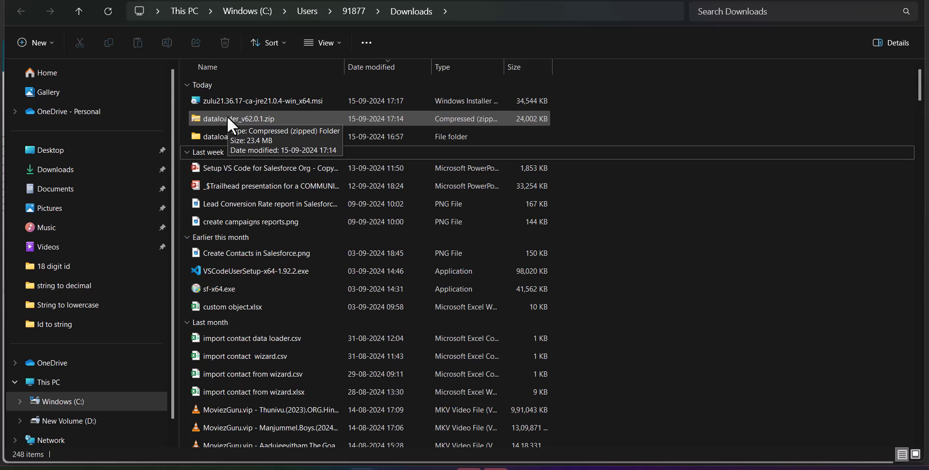
right_click(248, 120)
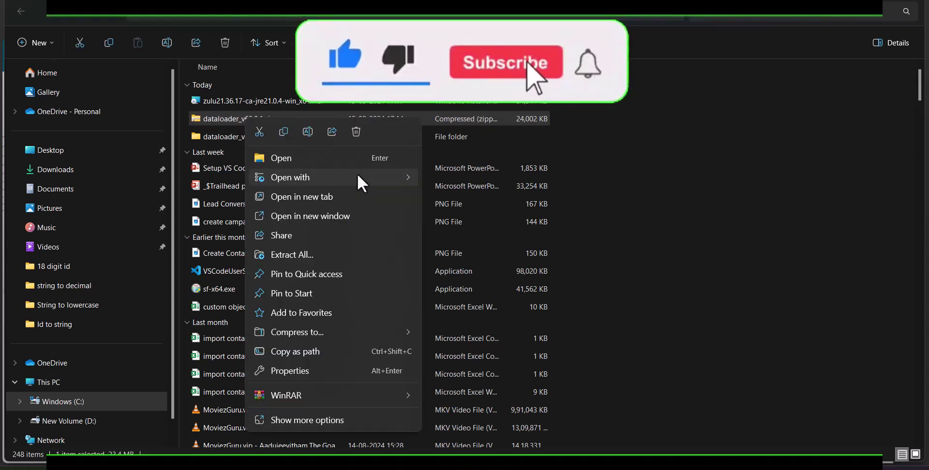
click(295, 158)
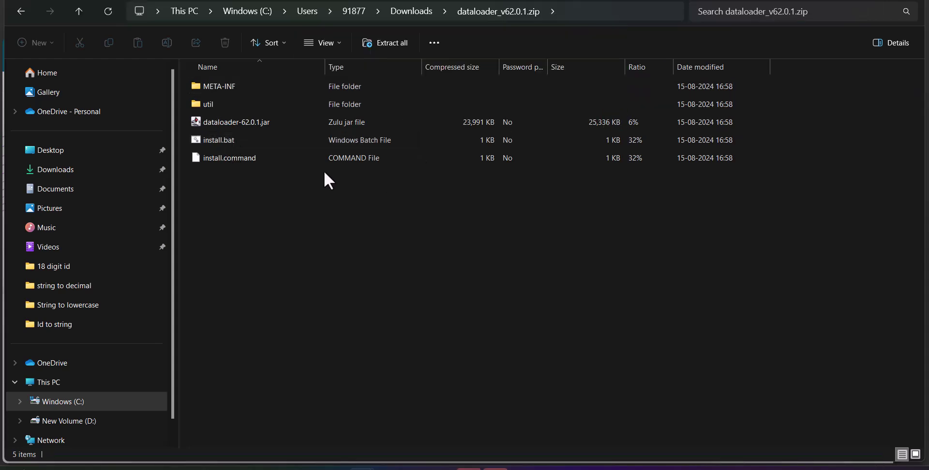
double_click(216, 143)
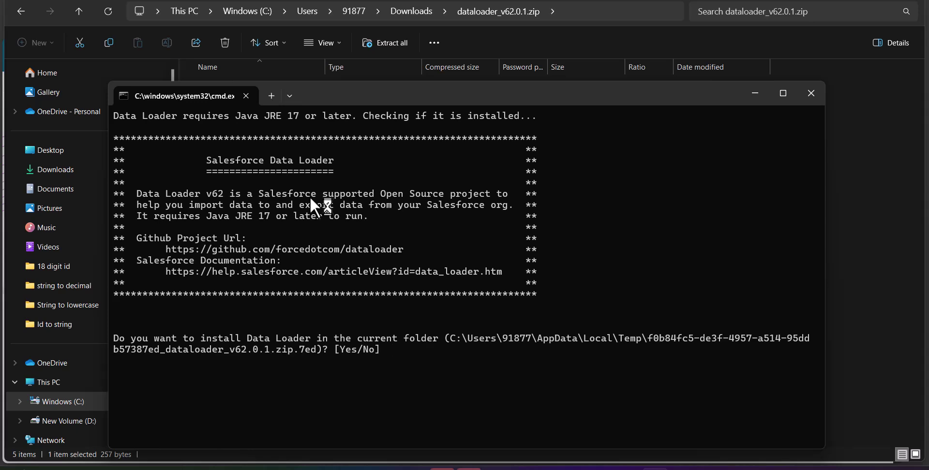
Install Data Loader in the current folder with Desktop and Start menu shortcuts, then begin an Insert
text(yes)
key(Return)
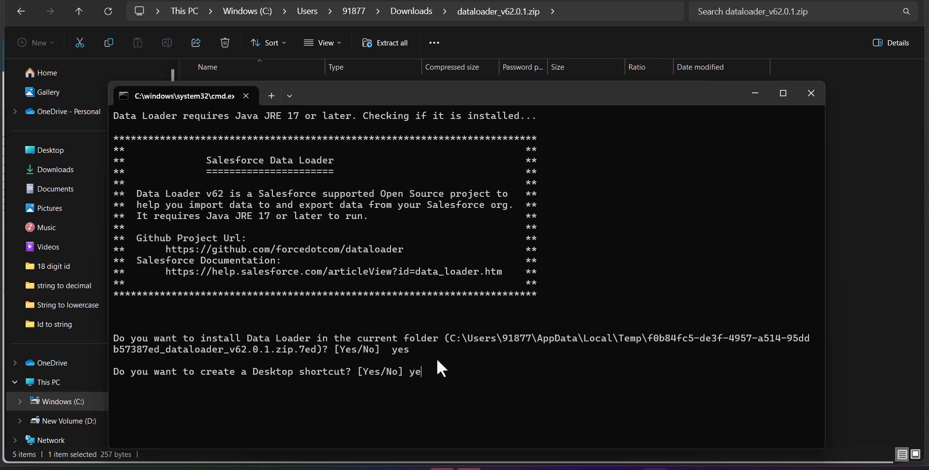
text(s)
key(Return)
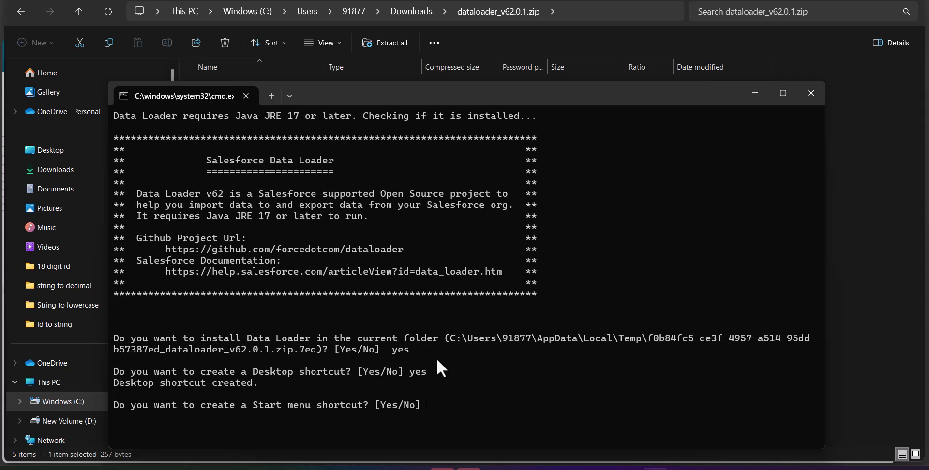
text(yes)
key(Return)
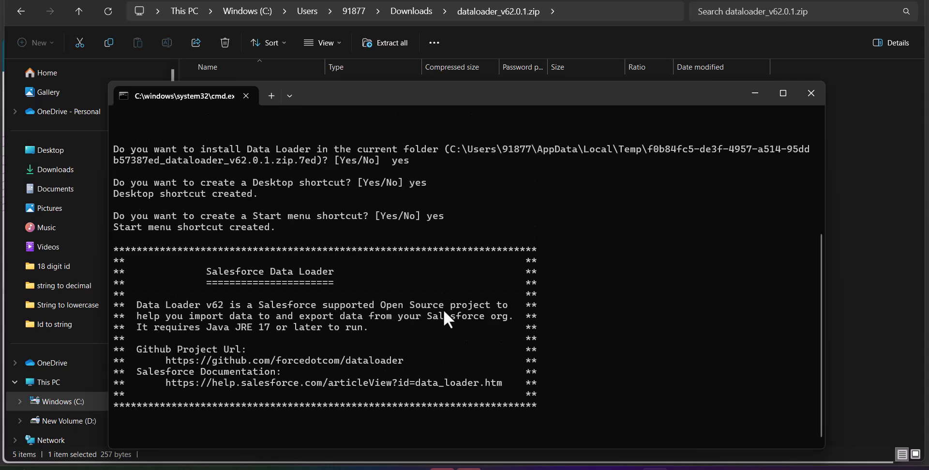
drag(385, 44, 530, 188)
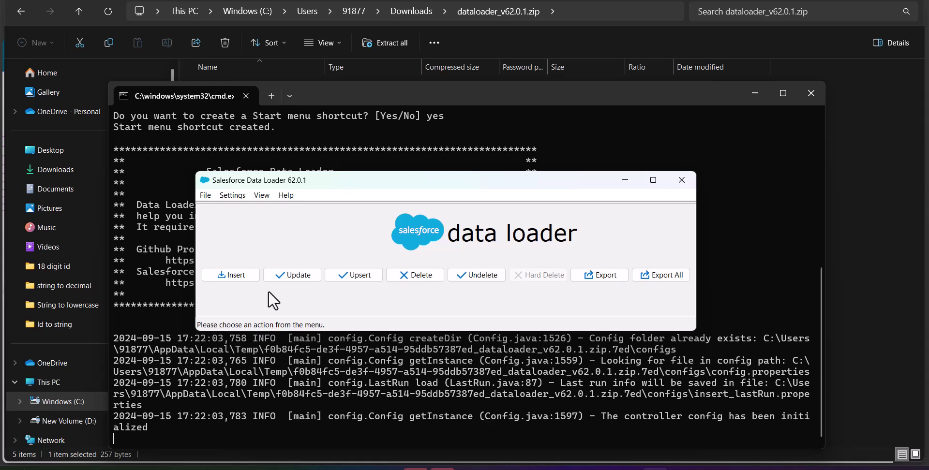
click(240, 278)
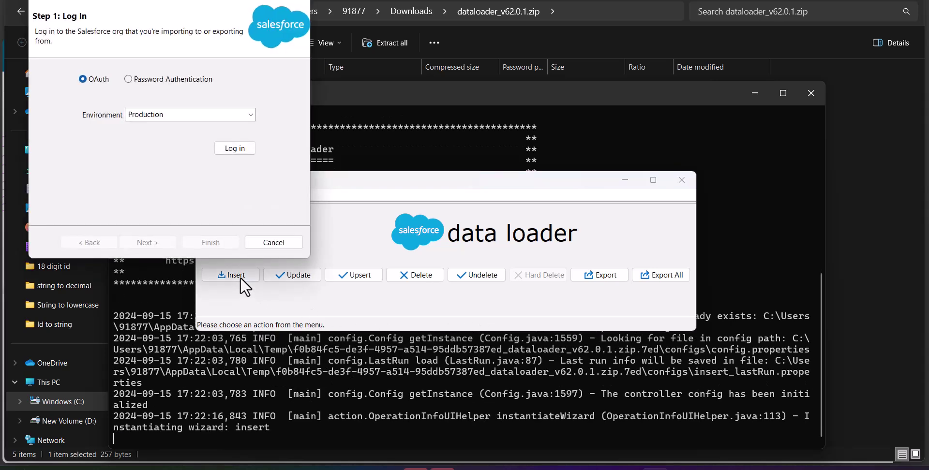
Log in from the Load Inserts wizard using OAuth with the Production environment
drag(194, 88, 533, 108)
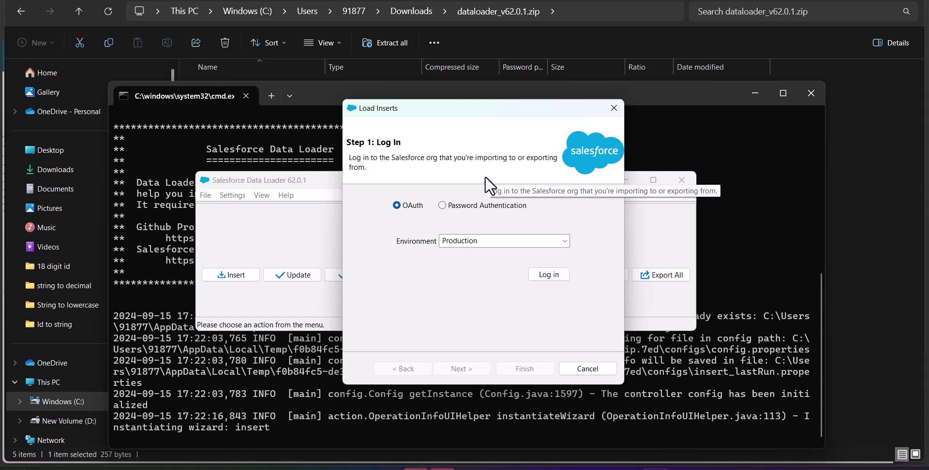
click(442, 205)
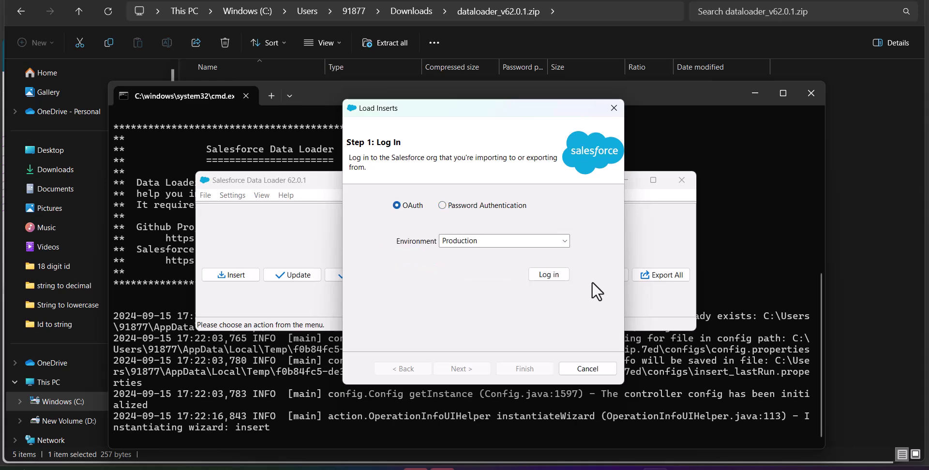
click(550, 275)
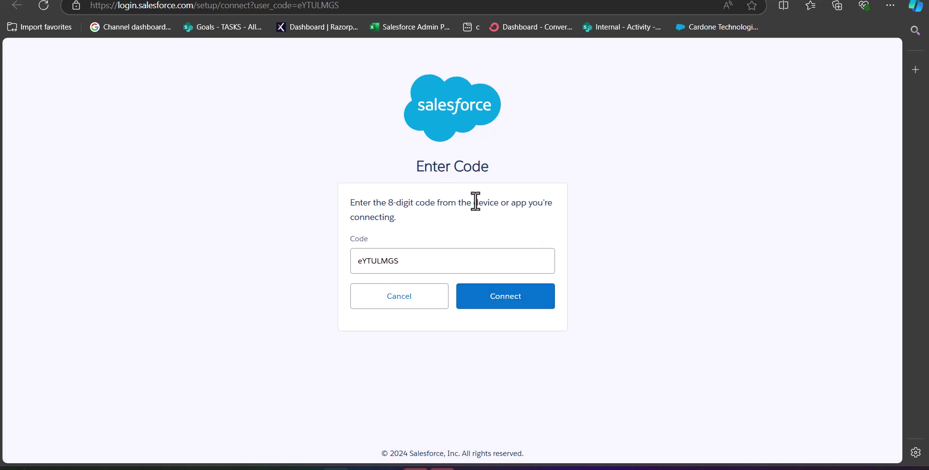
Connect the device with the prefilled code and allow Dataloader Partner access to the org
click(492, 298)
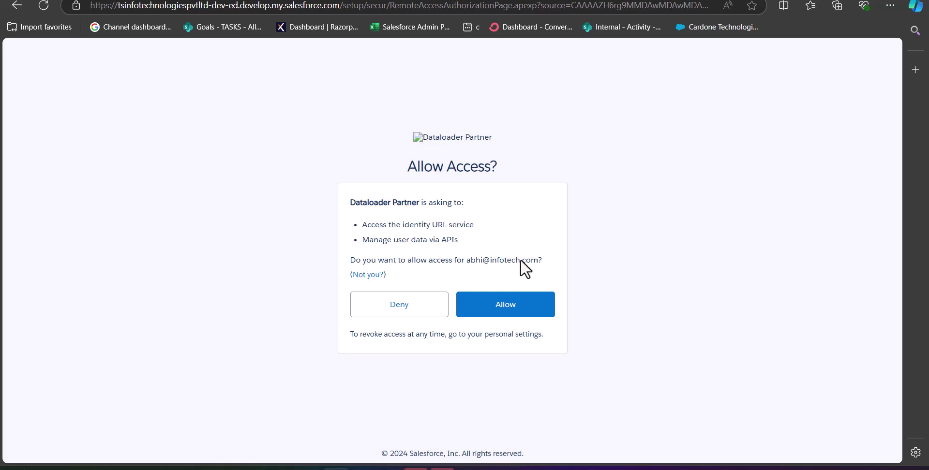
click(521, 305)
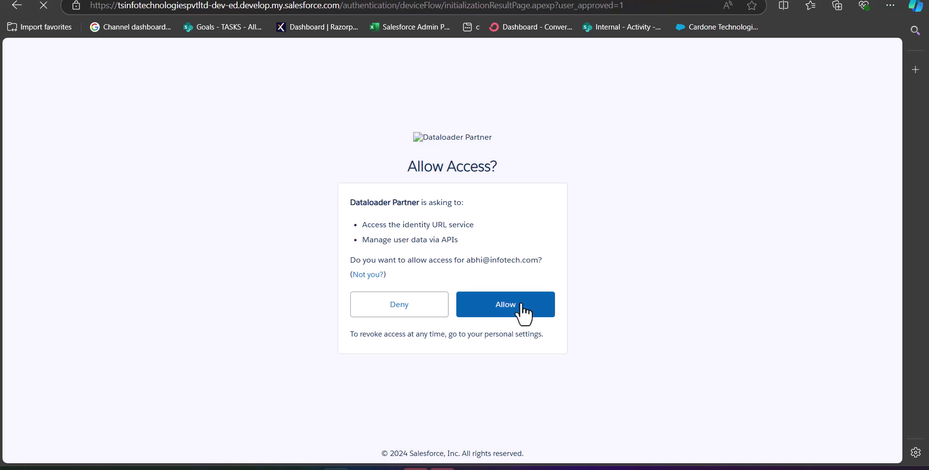
click(496, 246)
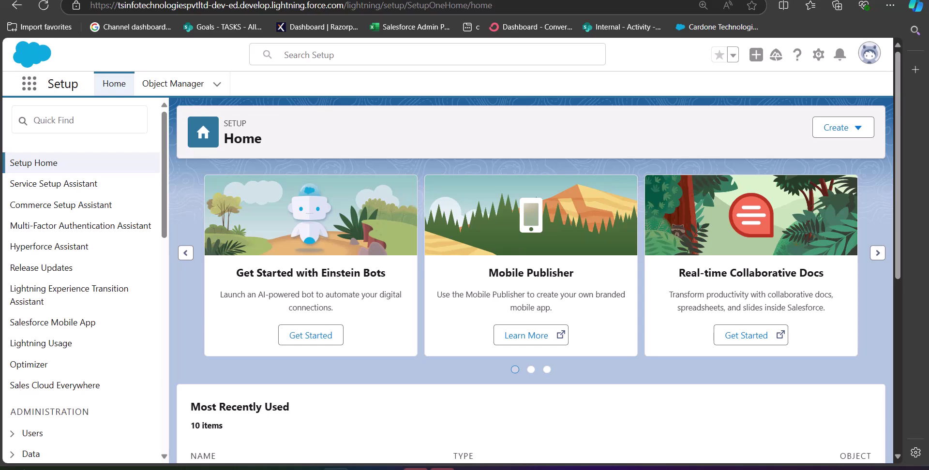
Close the Load Inserts object-selection dialog, returning to the connected Data Loader main window
click(655, 468)
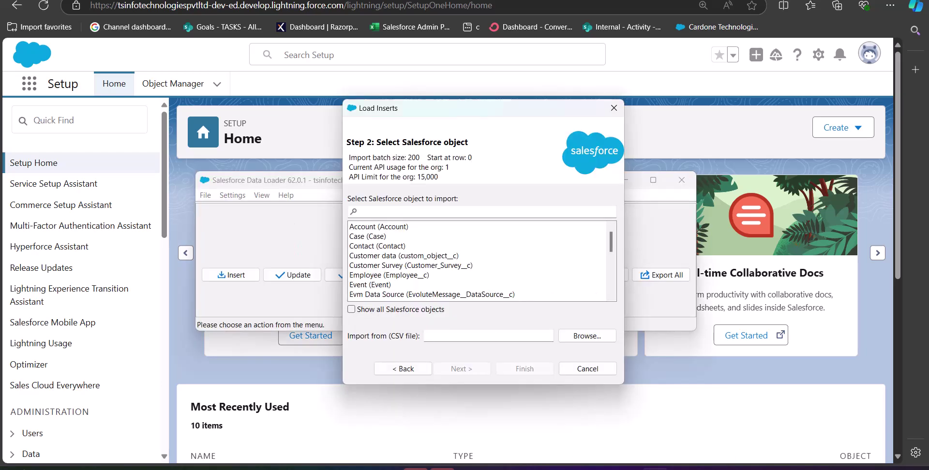
drag(471, 109, 556, 71)
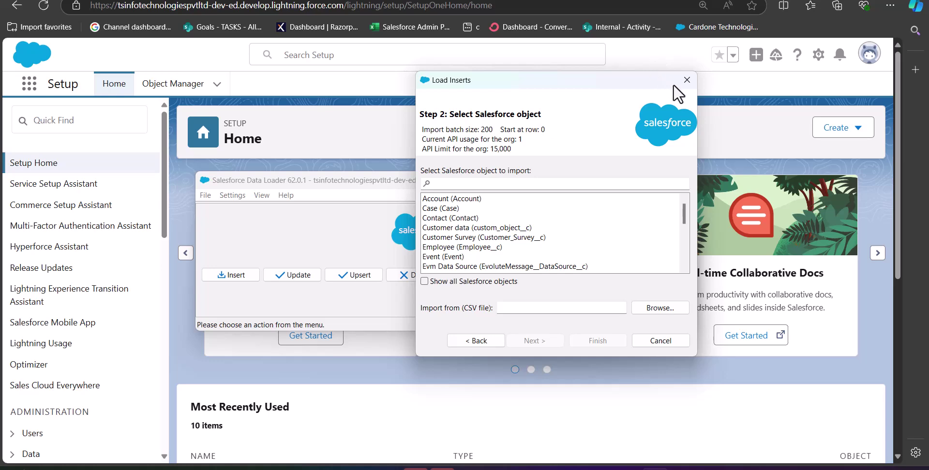
click(686, 81)
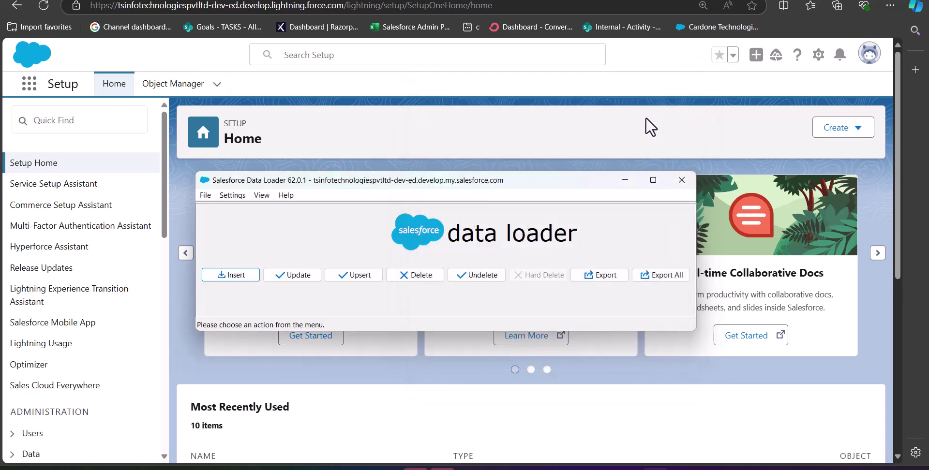